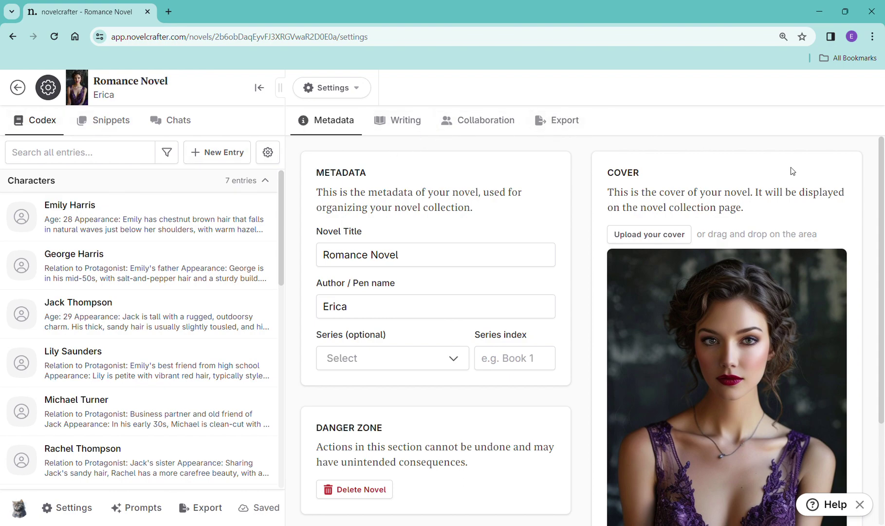
# - Switch to Write mode and scroll to the manuscript's closing line ending 'night sky itself.'
pyautogui.click(361, 95)
pyautogui.click(338, 134)
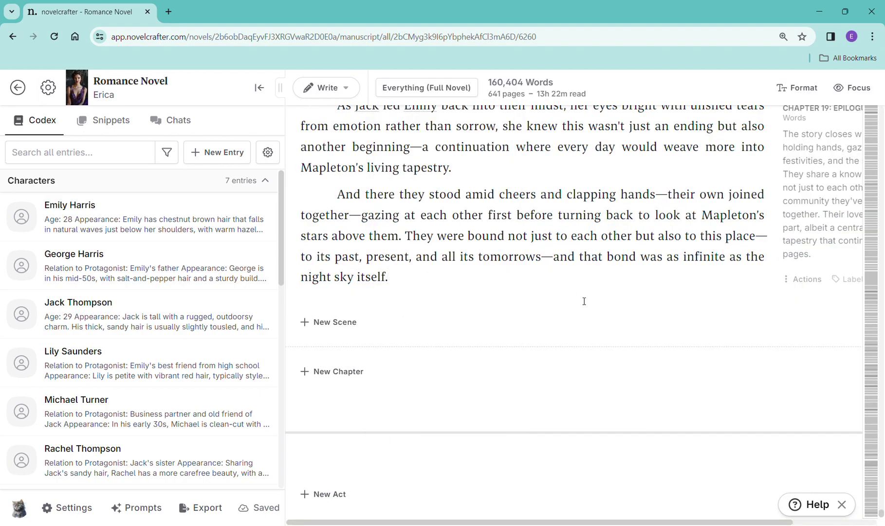
pyautogui.scroll(7, 586, 303)
pyautogui.scroll(-7, 586, 302)
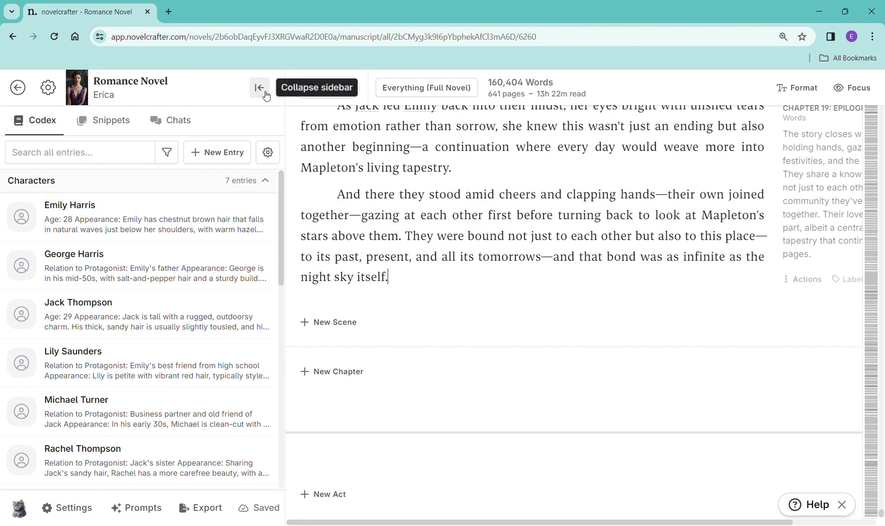
pyautogui.click(347, 97)
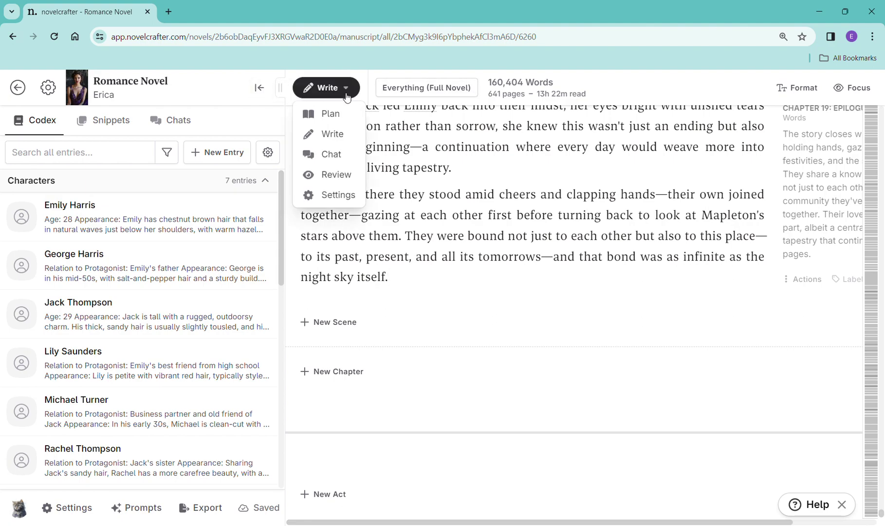
# - Show the Review page with the 160,404-word total, per-scene word chart and character distribution
pyautogui.click(341, 174)
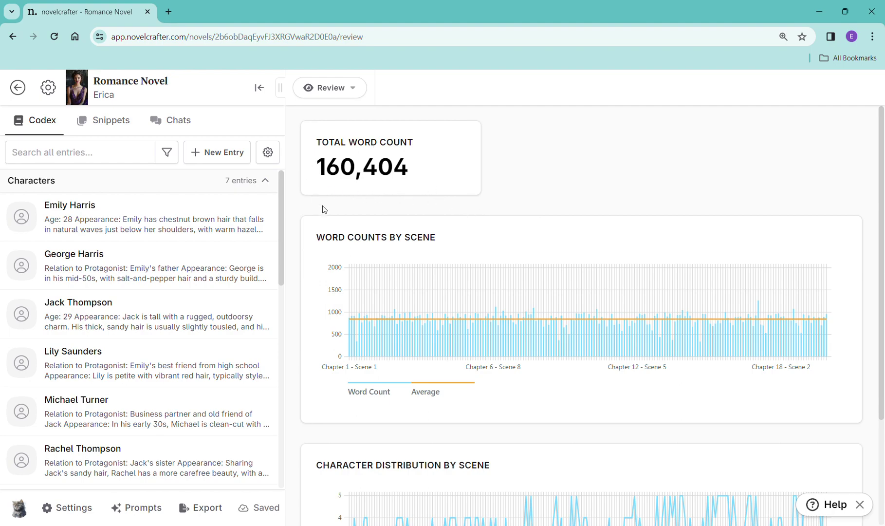
pyautogui.scroll(-3, 643, 210)
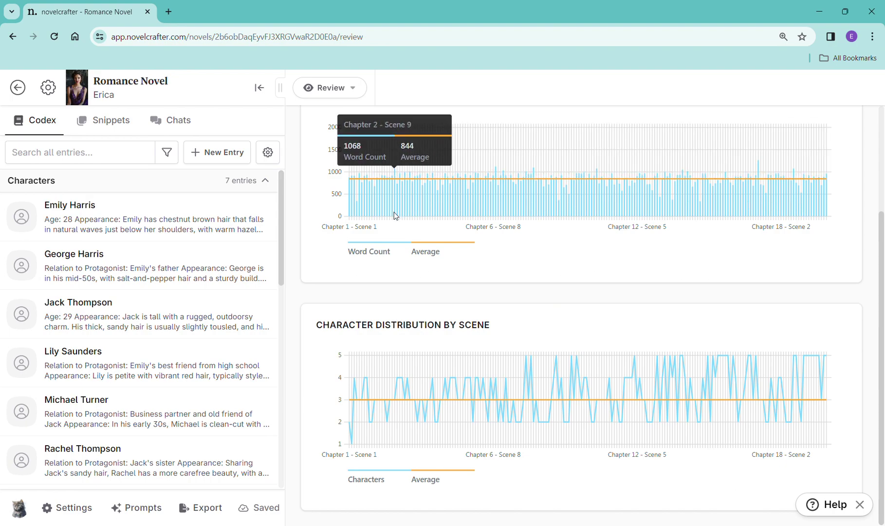
pyautogui.scroll(3, 438, 250)
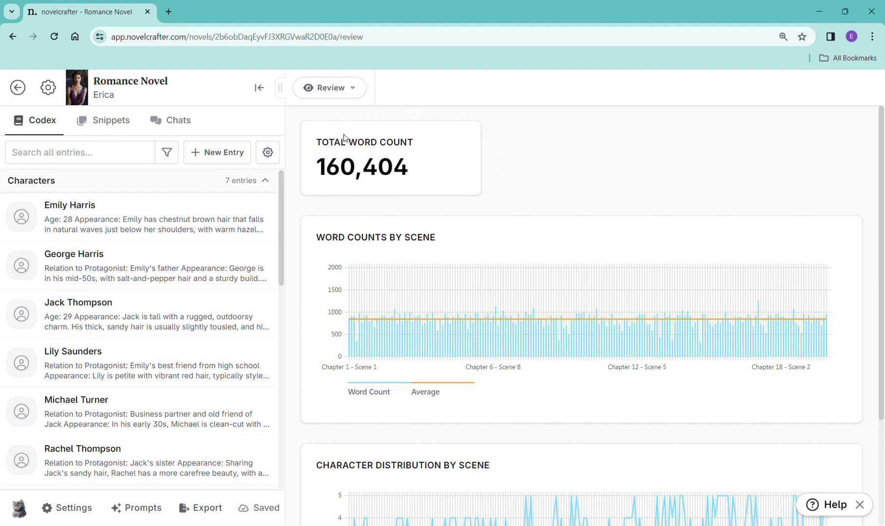
pyautogui.click(208, 221)
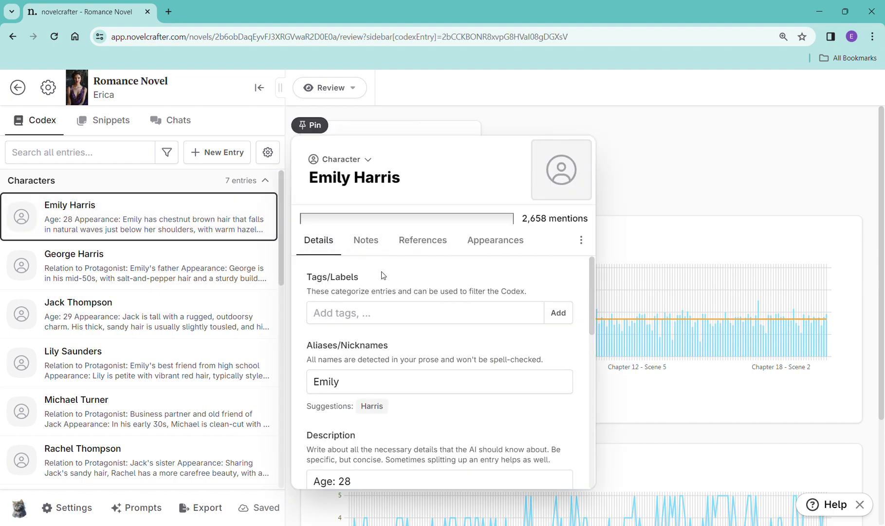
pyautogui.click(413, 244)
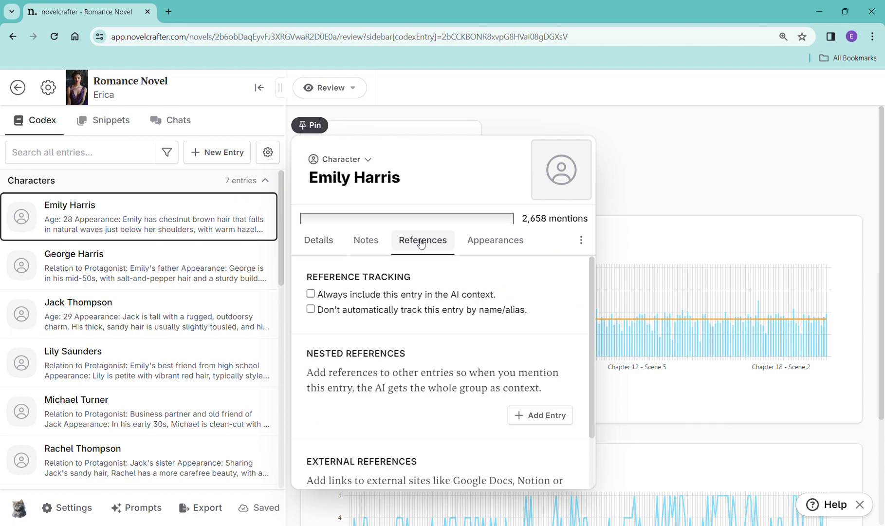
pyautogui.click(511, 250)
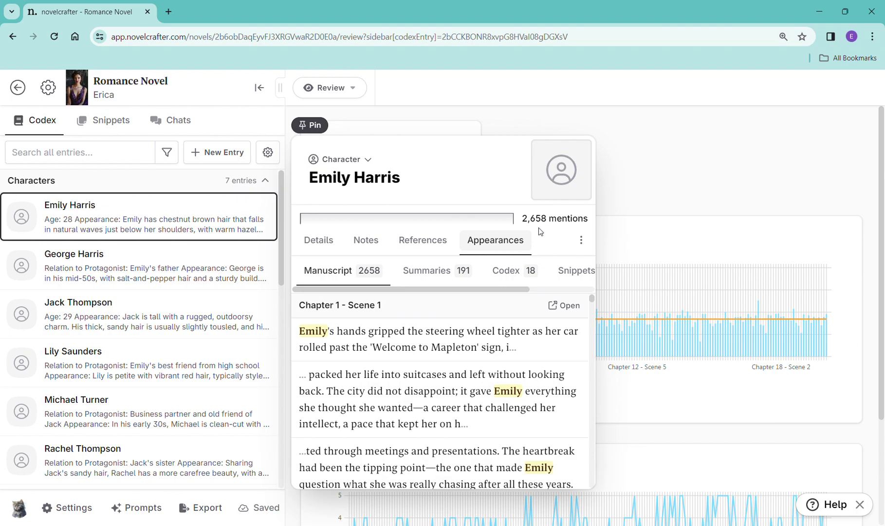
pyautogui.click(188, 323)
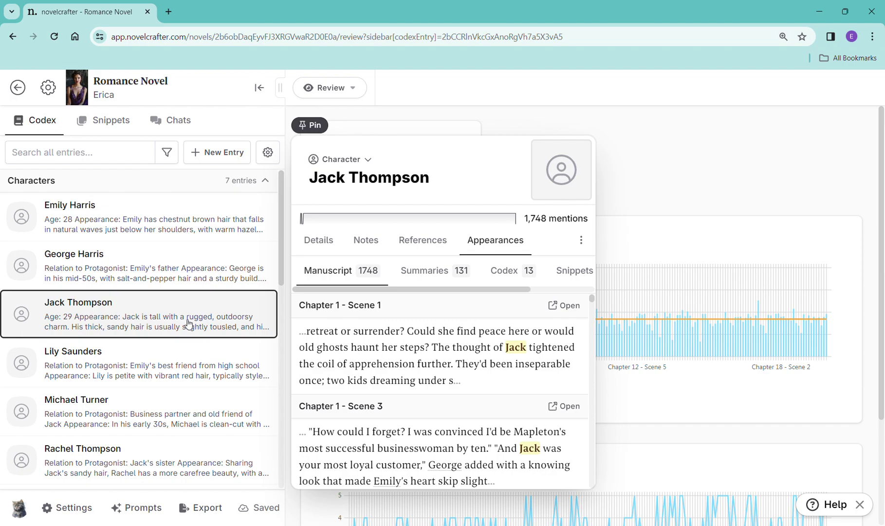
pyautogui.click(145, 368)
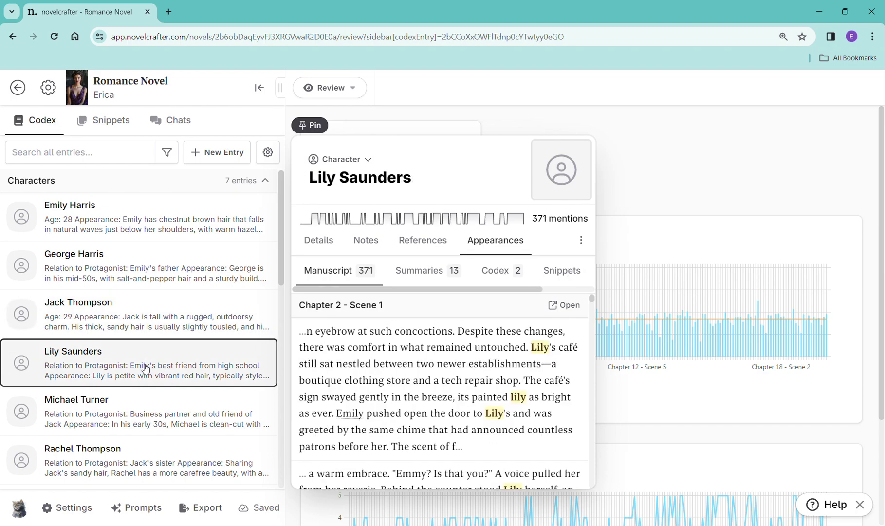
pyautogui.click(131, 410)
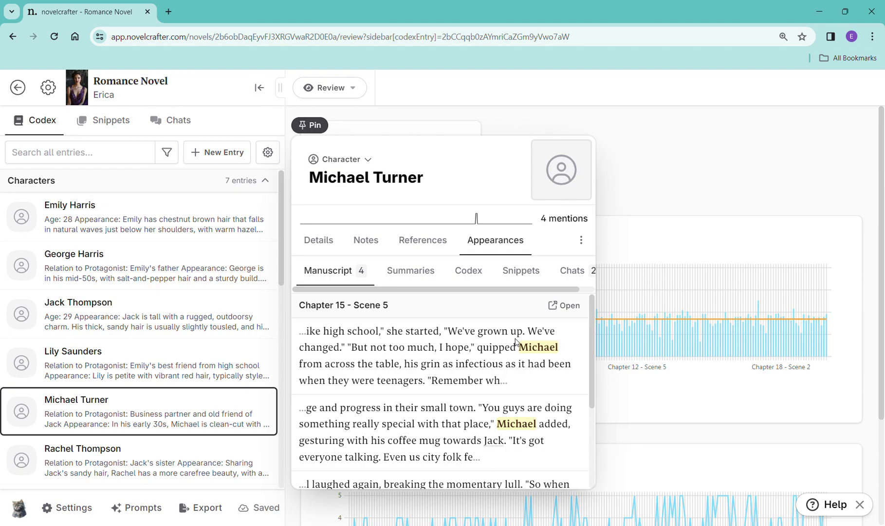
pyautogui.scroll(-2, 515, 338)
pyautogui.scroll(-2, 515, 340)
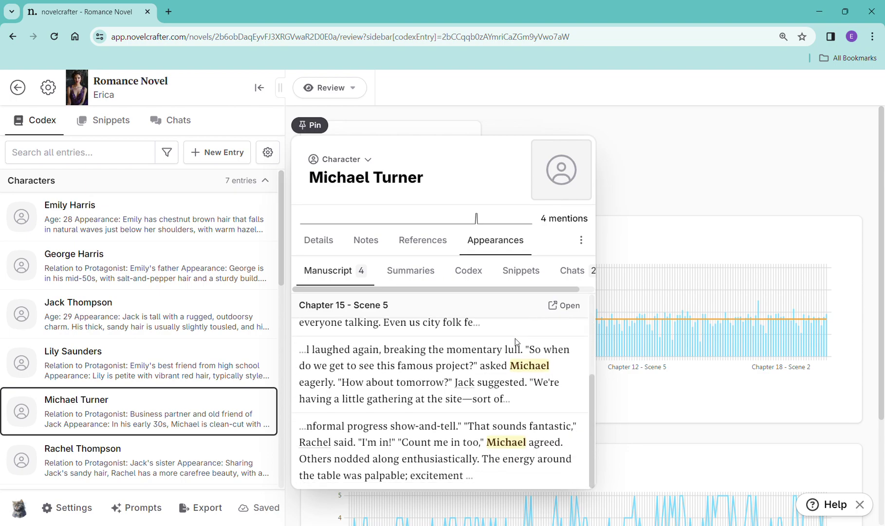
pyautogui.scroll(2, 515, 340)
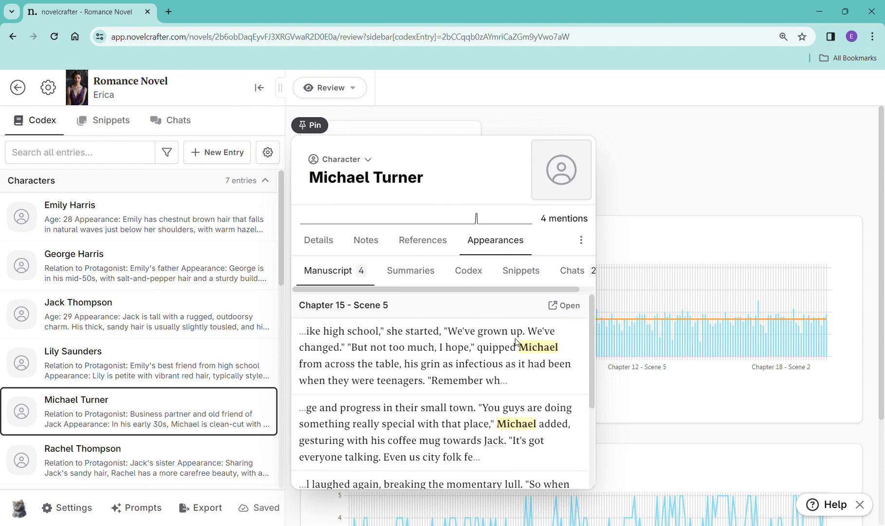
pyautogui.click(165, 456)
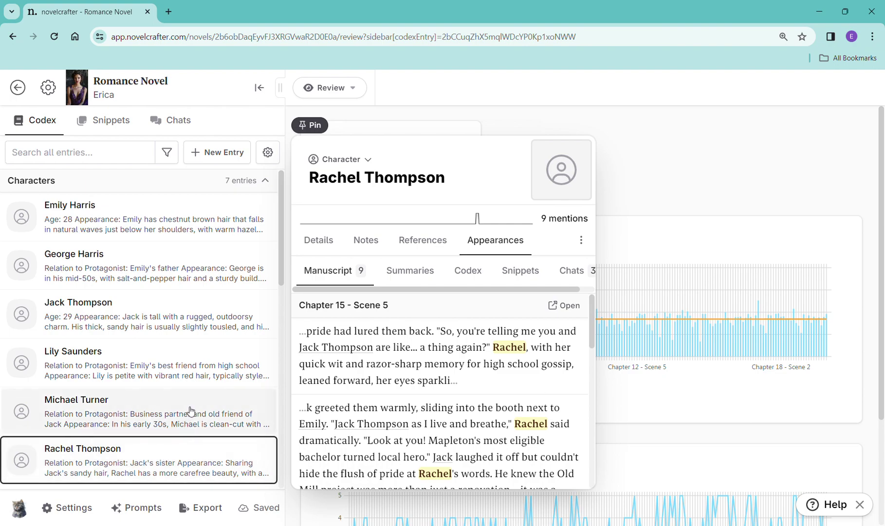
pyautogui.scroll(-2, 203, 405)
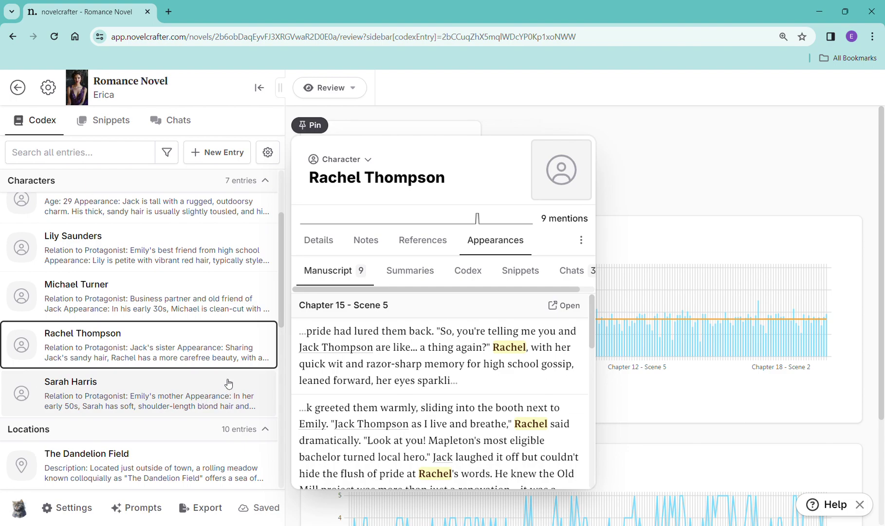
pyautogui.click(166, 402)
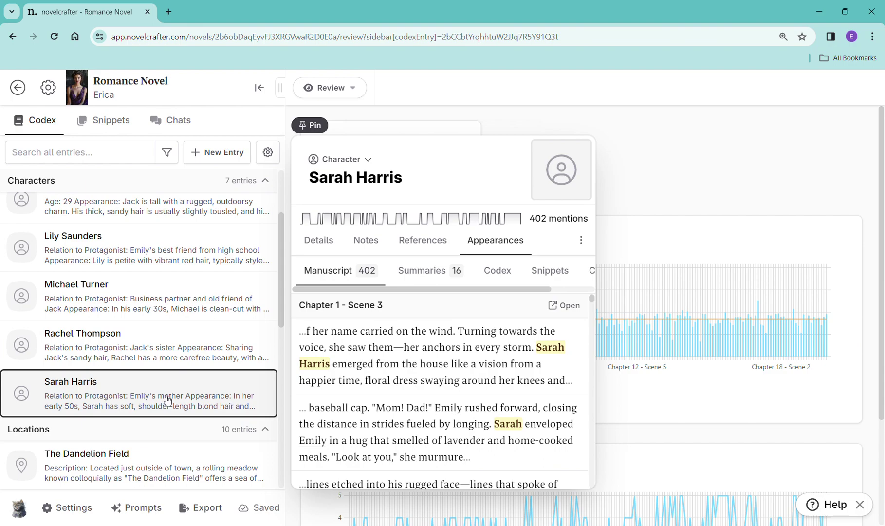
pyautogui.scroll(-1, 166, 400)
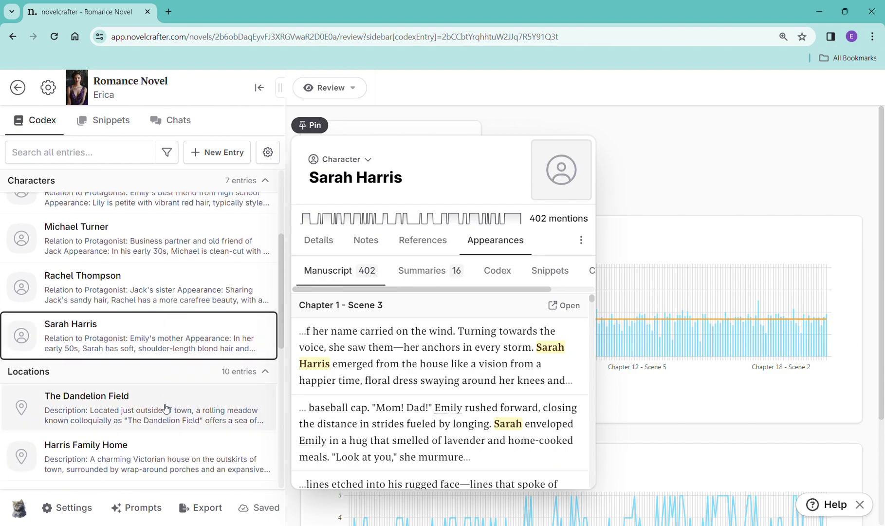
pyautogui.click(164, 408)
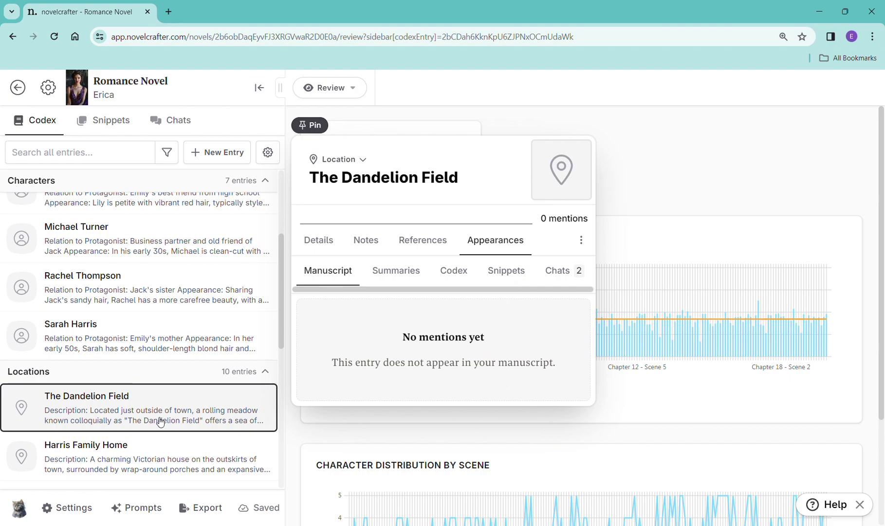
pyautogui.click(147, 455)
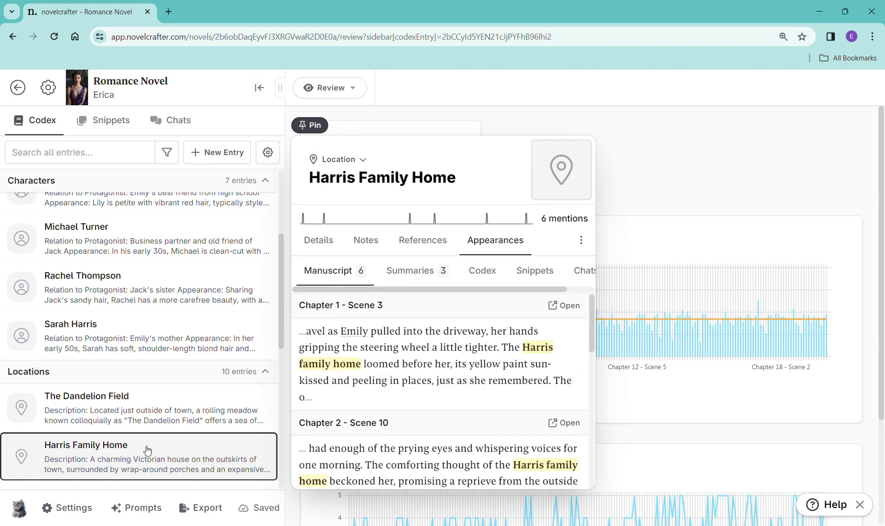
pyautogui.scroll(-1, 146, 455)
pyautogui.click(144, 455)
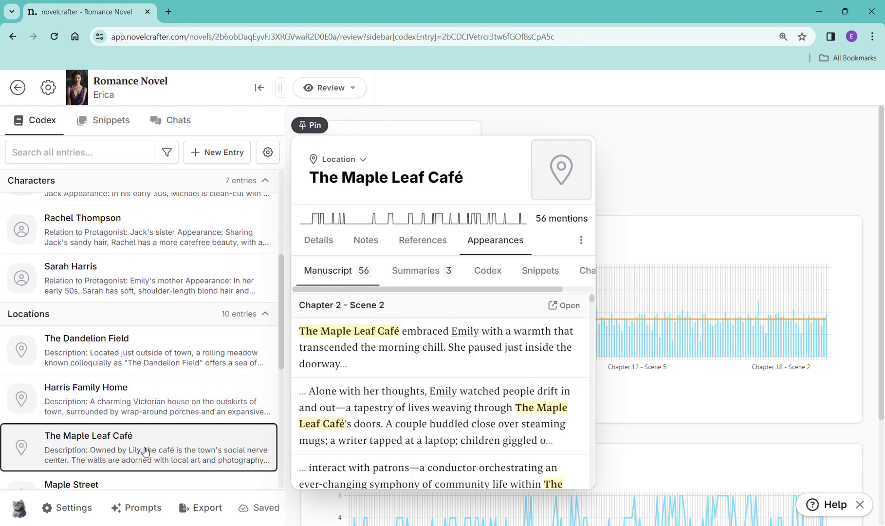
pyautogui.scroll(3, 170, 444)
pyautogui.scroll(1, 169, 444)
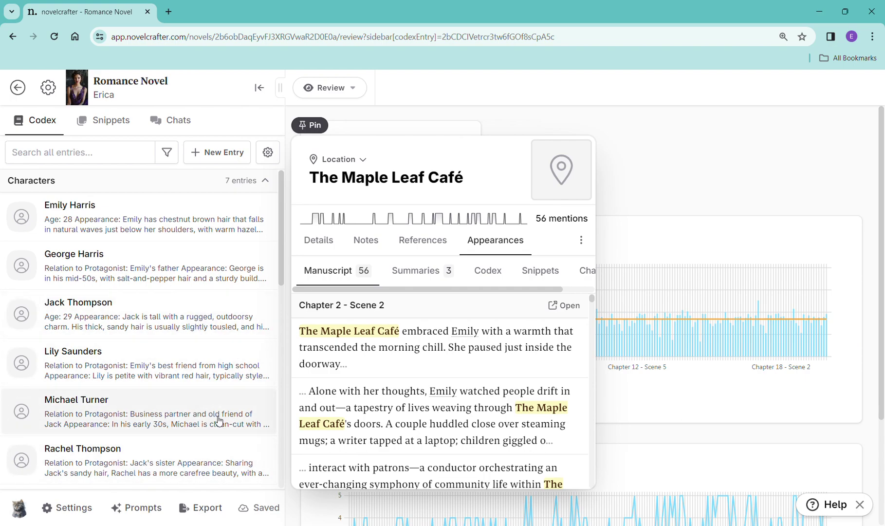
# - Switch to Chat mode and reopen the earlier thread listing ten sequel ideas
pyautogui.click(361, 92)
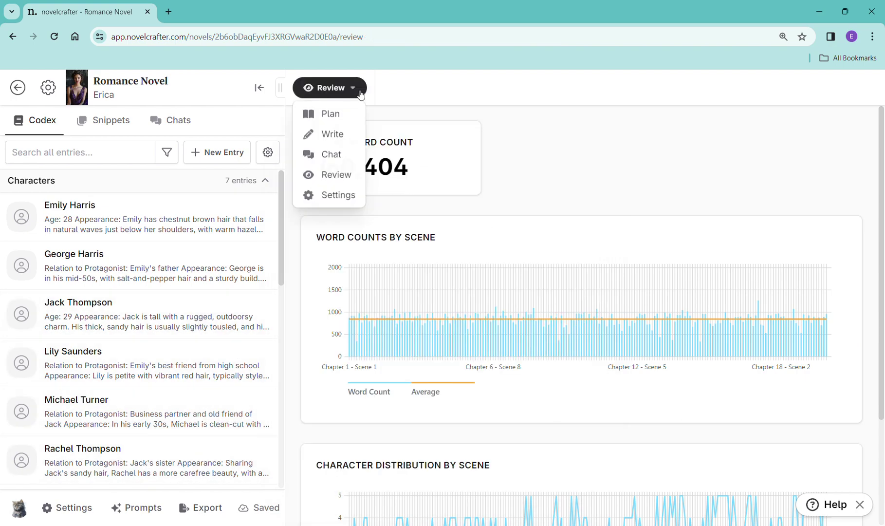
pyautogui.click(343, 154)
pyautogui.click(539, 224)
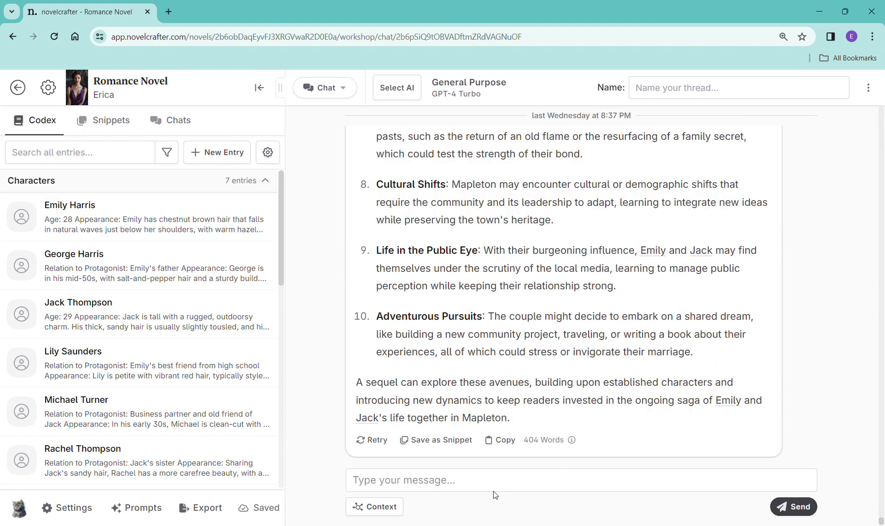
# - Look over the 404-word sequel reply and clear a stray slash from the message box
pyautogui.click(495, 484)
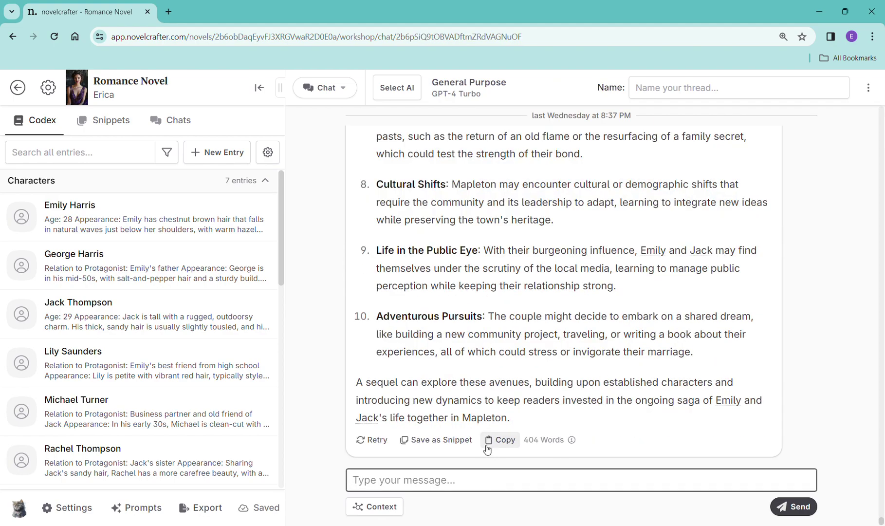
pyautogui.scroll(5, 559, 374)
pyautogui.scroll(10, 558, 373)
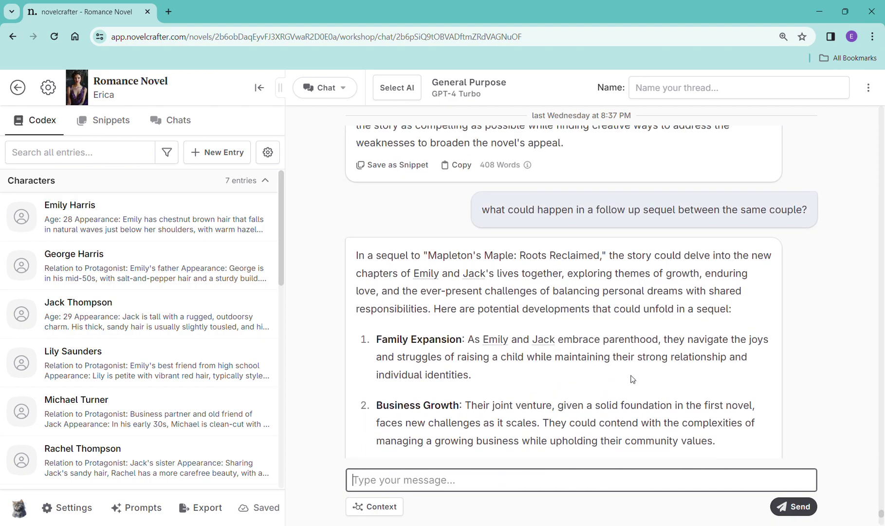
pyautogui.scroll(-15, 632, 379)
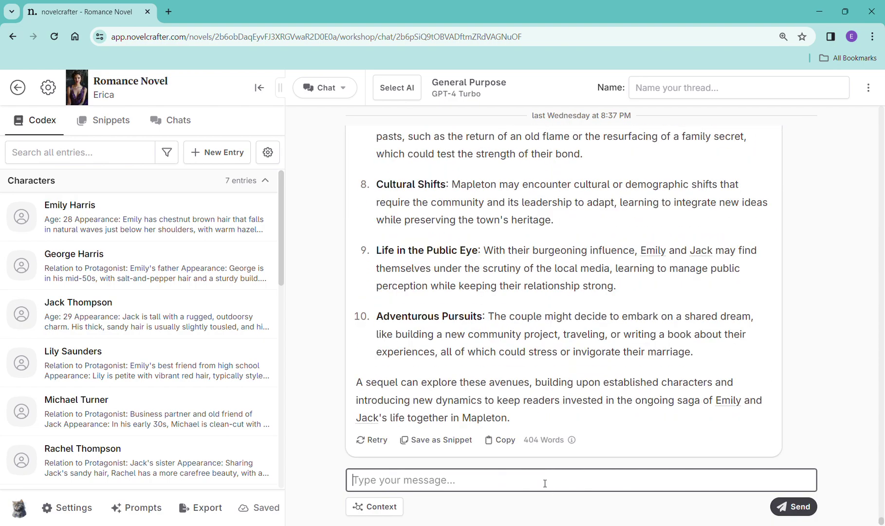
pyautogui.write('/')
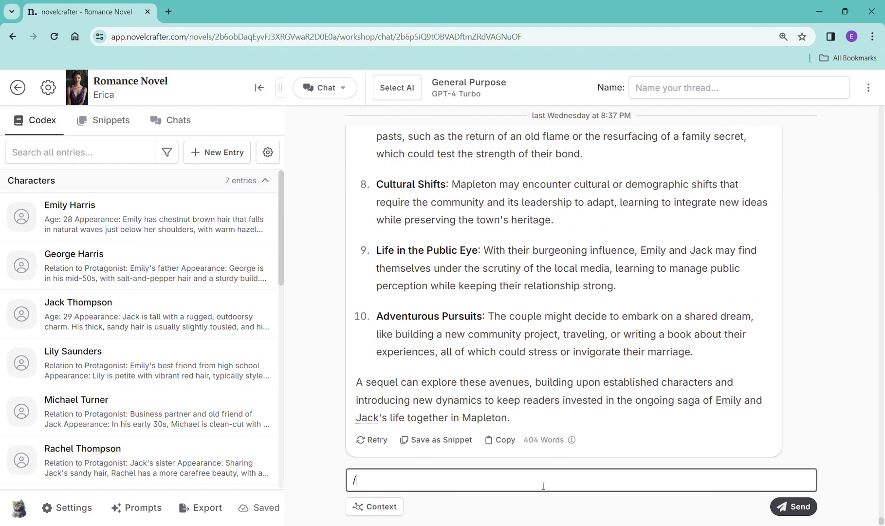
pyautogui.press('BackSpace')
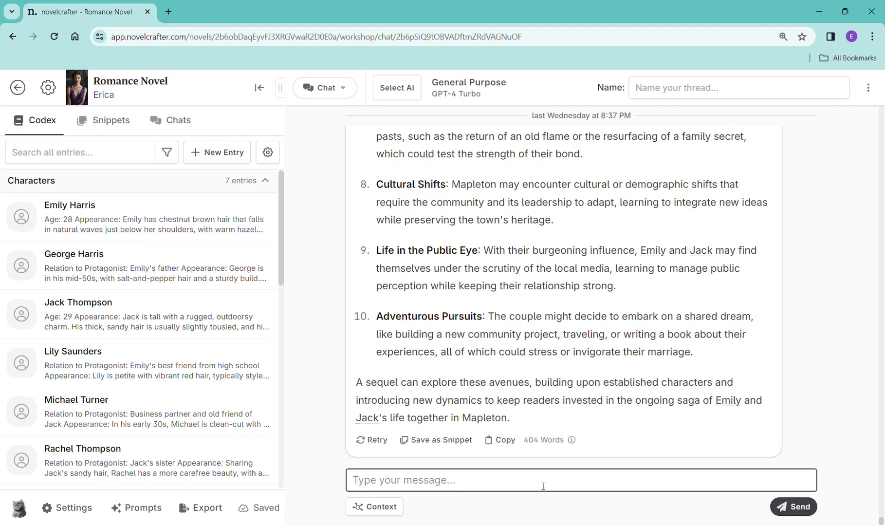
# - Send 'can i have an outline of this story?' and receive the ten-part outline
pyautogui.write('can i ha')
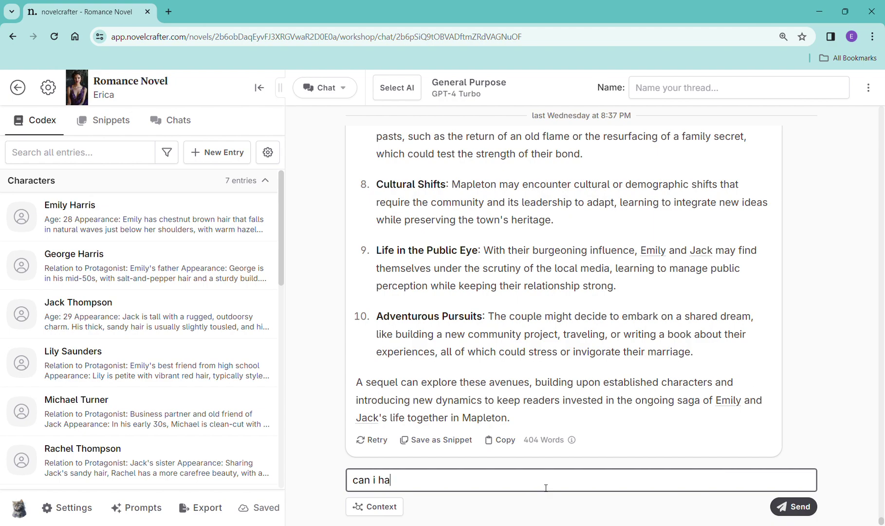
pyautogui.write('ve an outline of this story?')
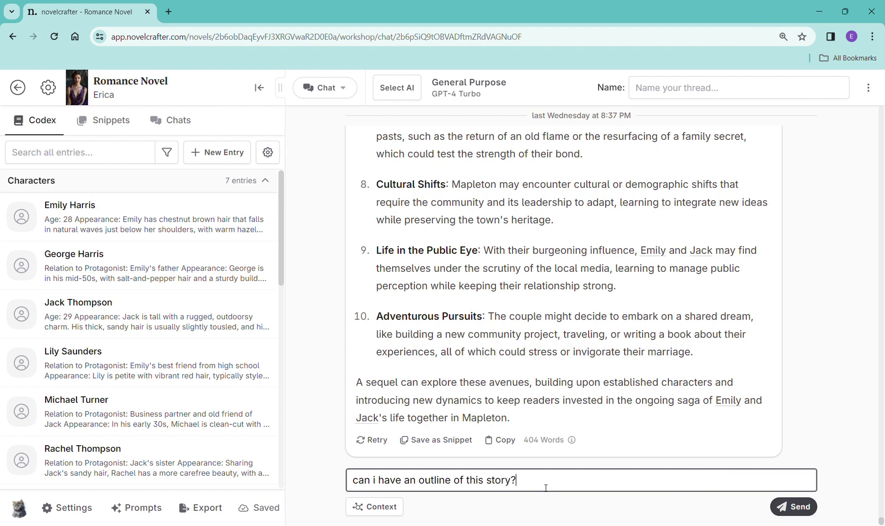
pyautogui.click(791, 507)
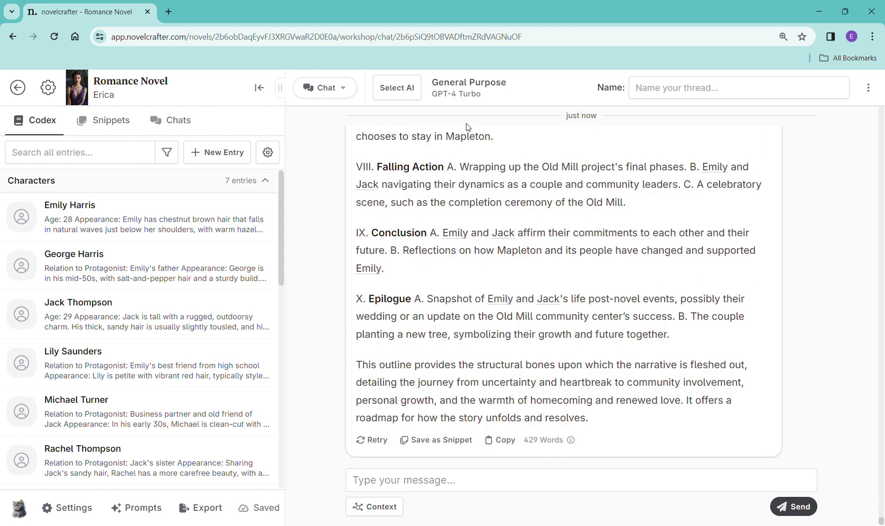
pyautogui.click(451, 485)
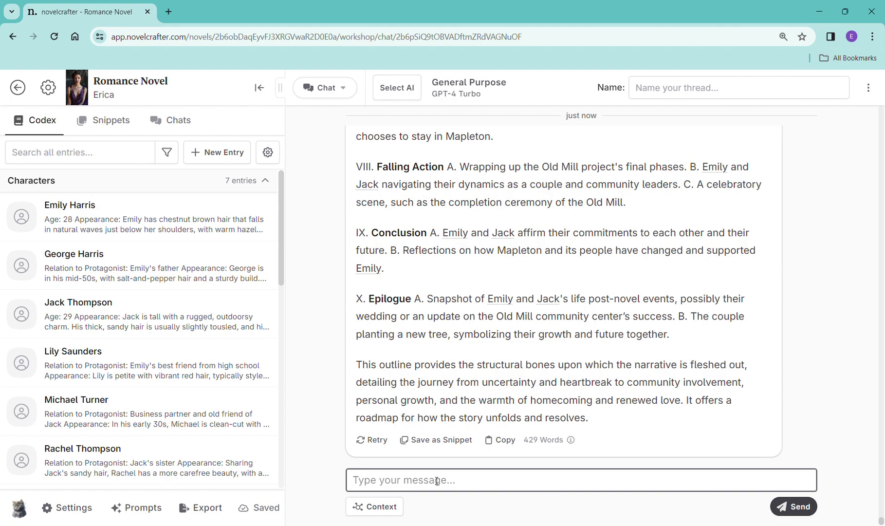
# - Send 'can i get a blurb?' and read the 254-word blurb for 'Mapleton's Maple: Roots Reclaimed'
pyautogui.write('can i ga')
pyautogui.press('BackSpace')
pyautogui.write('et a blurb?')
pyautogui.click(772, 502)
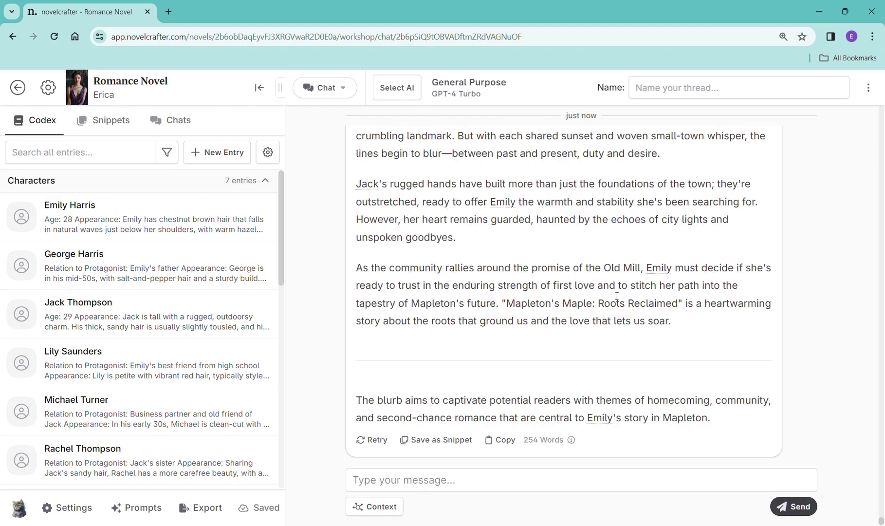
pyautogui.scroll(6, 604, 316)
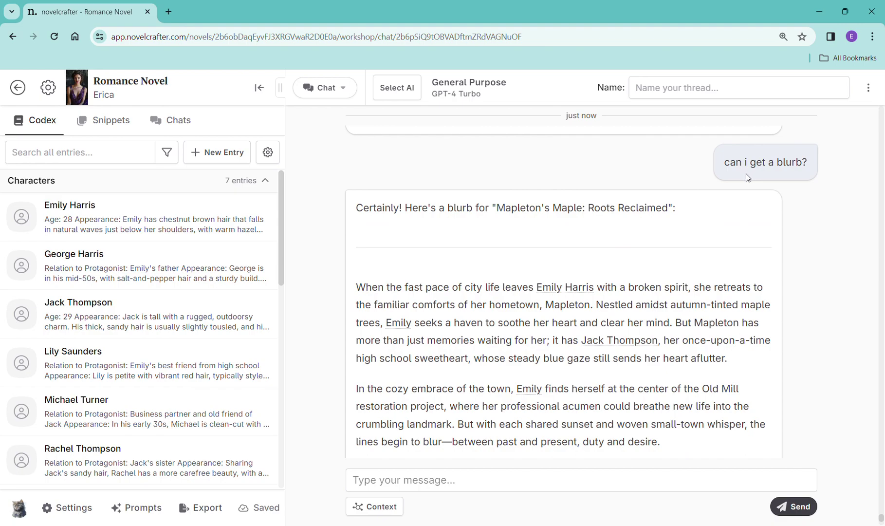
pyautogui.scroll(-5, 653, 334)
pyautogui.scroll(7, 652, 334)
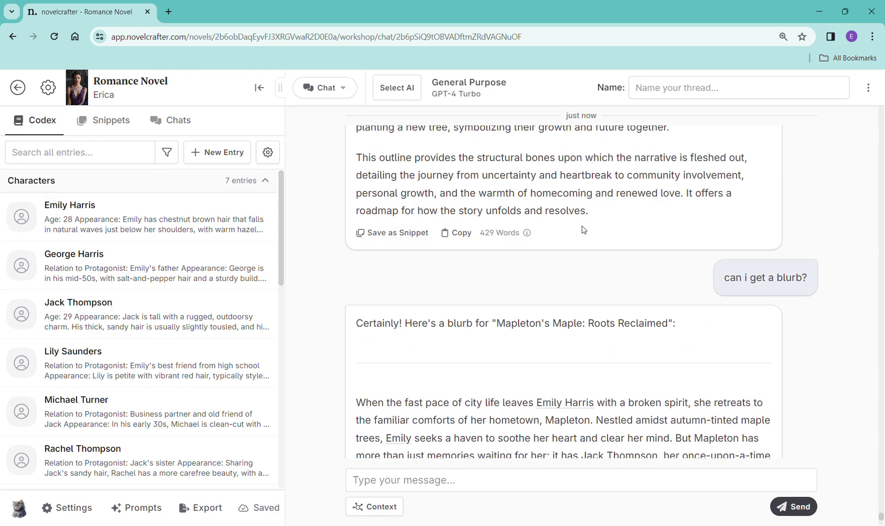
pyautogui.scroll(-9, 670, 337)
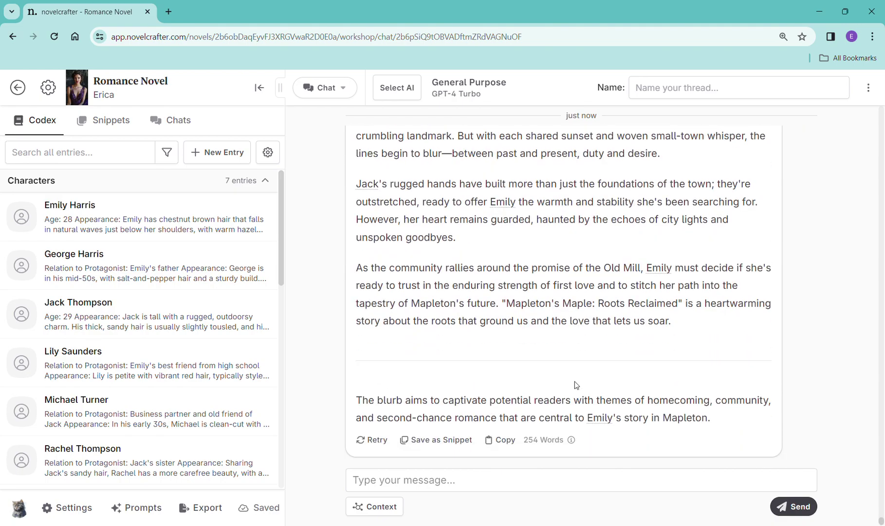
pyautogui.click(524, 485)
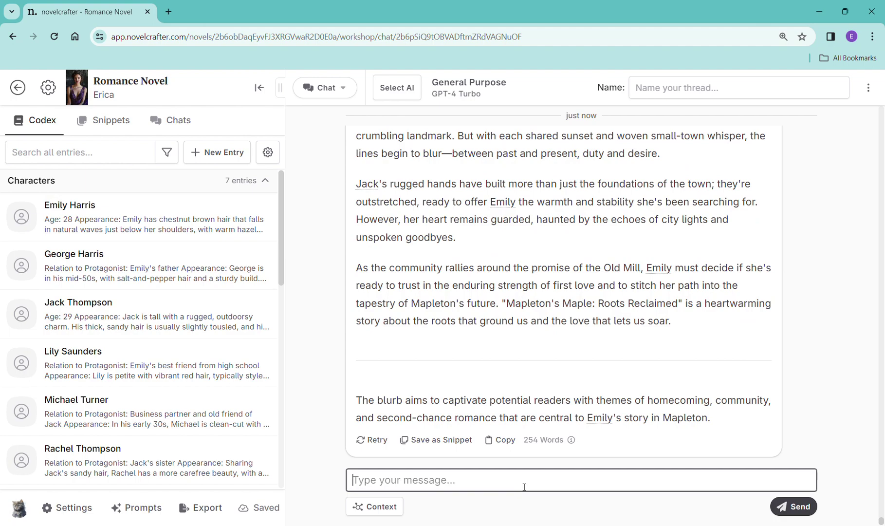
# - Send 'can i have a synopsis?' and receive the 369-word synopsis of the novel
pyautogui.write('can i have a suy')
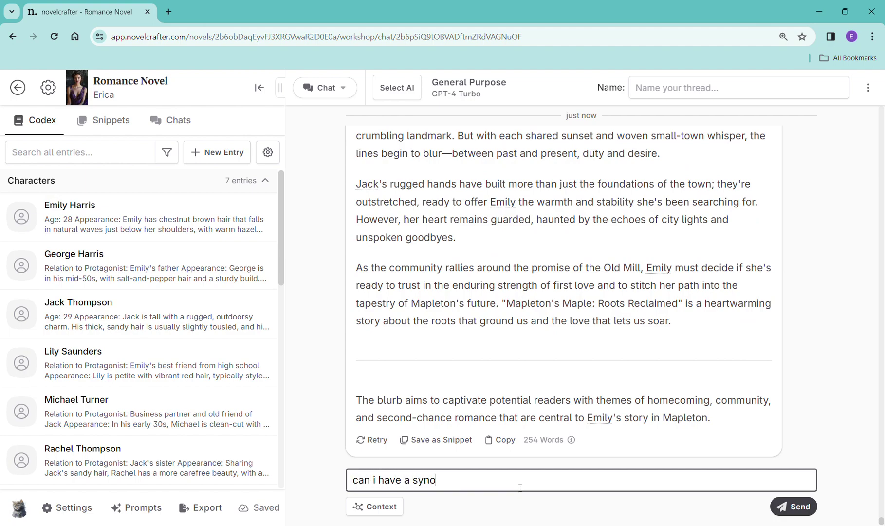
pyautogui.write('psis?')
pyautogui.click(789, 507)
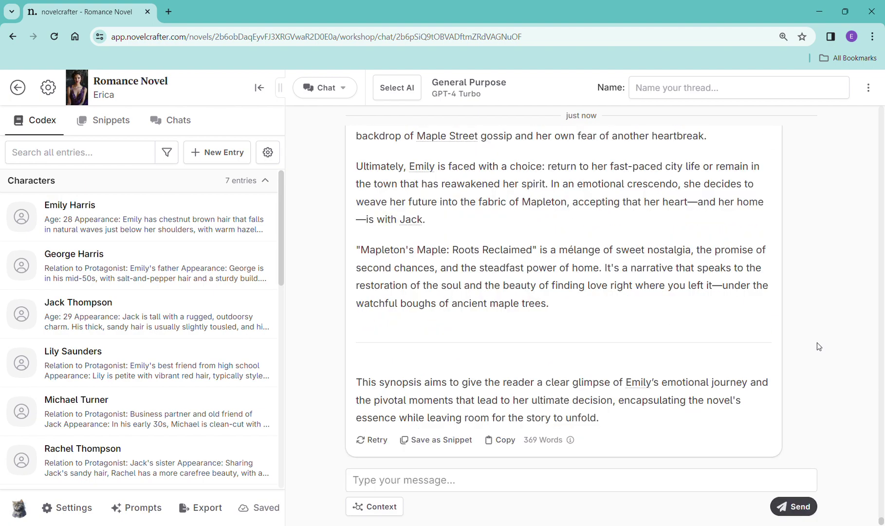
pyautogui.click(516, 483)
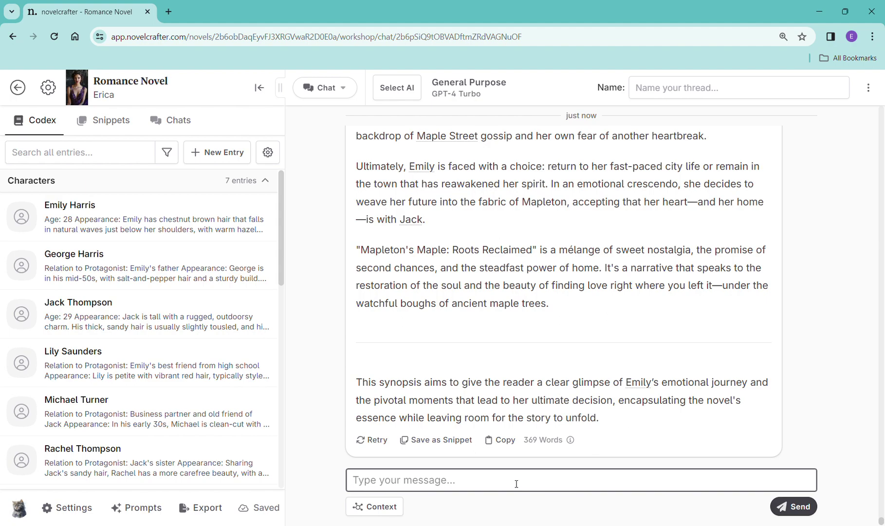
# - Ask which tags suit the novel on Amazon, TikTok and Facebook, and review the 20 hashtags
pyautogui.write('what tags')
pyautogui.write(' could i use for this ')
pyautogui.write(' could i use for this novel o')
pyautogui.write('n amazon,')
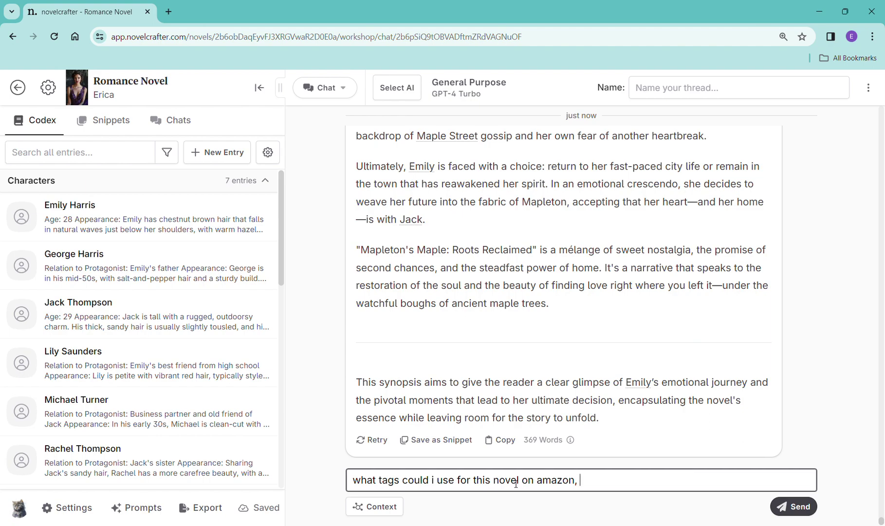
pyautogui.write(' tikto')
pyautogui.write(' tik')
pyautogui.write('ok, and facebo')
pyautogui.write('ok')
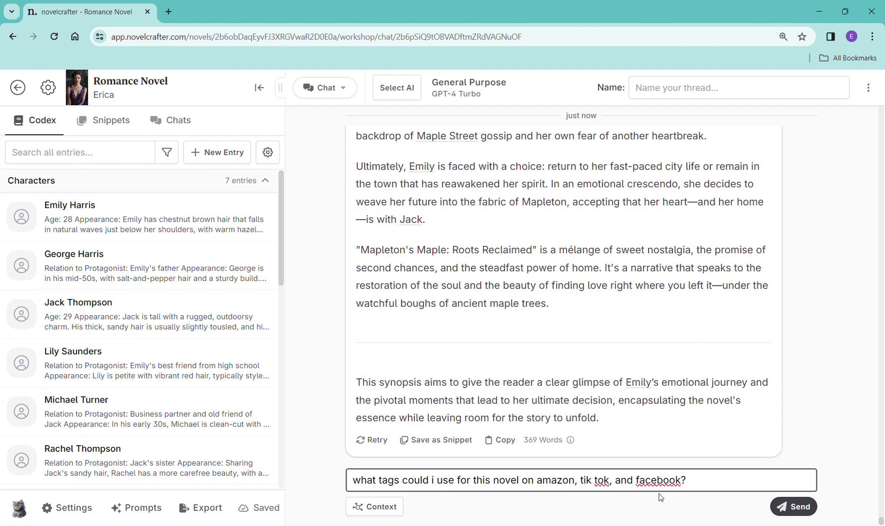
pyautogui.click(804, 507)
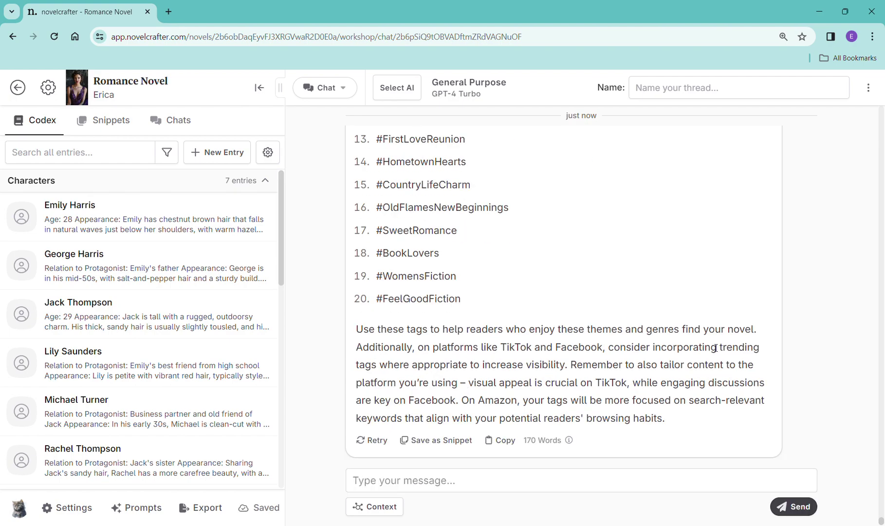
pyautogui.scroll(6, 715, 348)
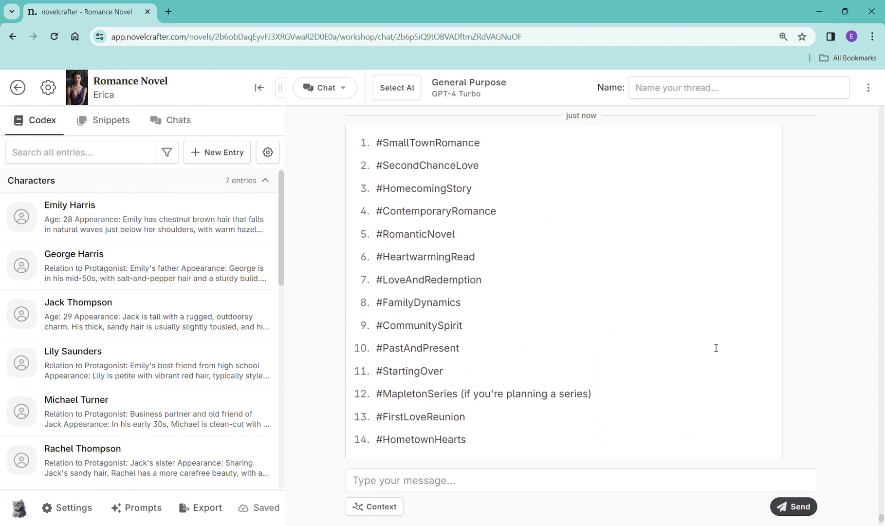
pyautogui.scroll(-5, 712, 343)
pyautogui.scroll(-1, 712, 343)
pyautogui.click(563, 481)
# - Send 'what is my target reading group with this novel?' and get six reader groups
pyautogui.write('what is my')
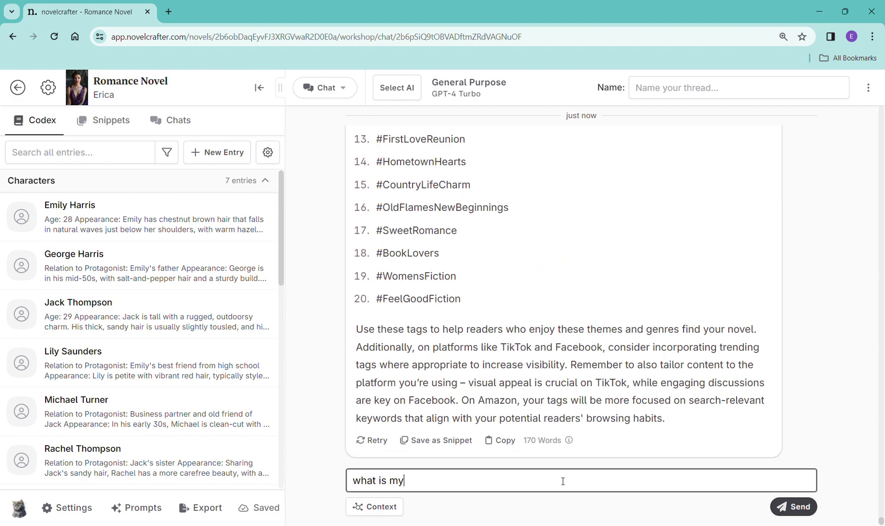
pyautogui.write(' target reading group wit')
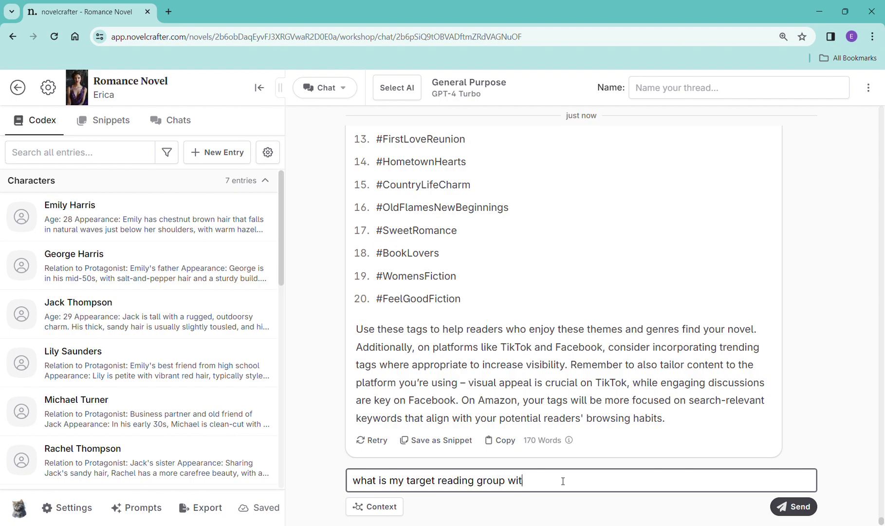
pyautogui.write('h this novel?')
pyautogui.click(797, 509)
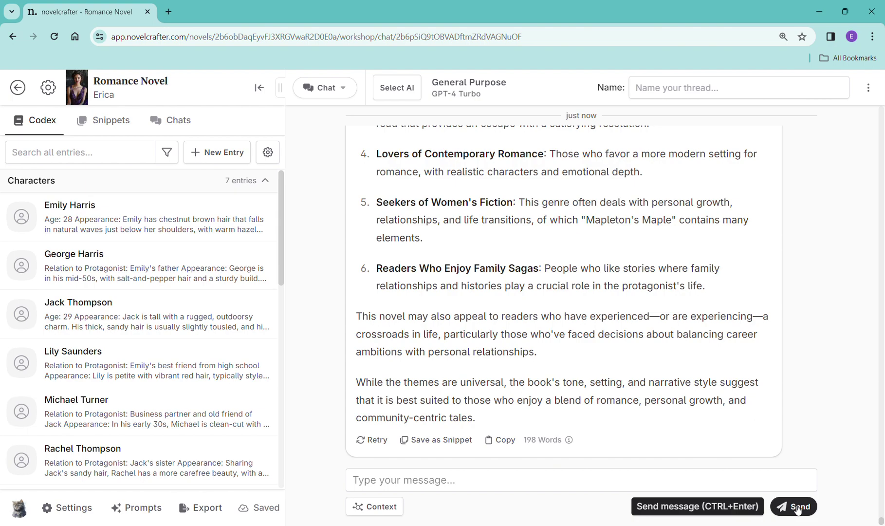
pyautogui.click(573, 490)
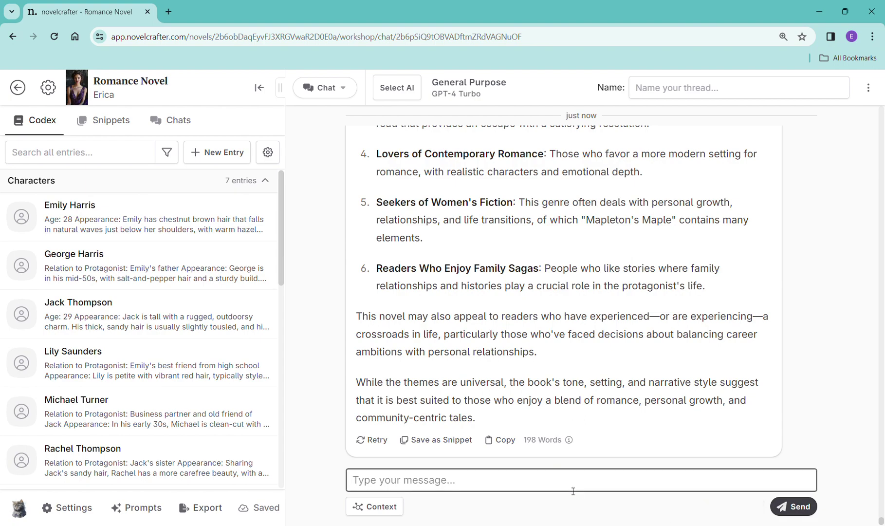
# - Send 'what are some titles for this novel?' to get 15 title suggestions
pyautogui.write('what are some title')
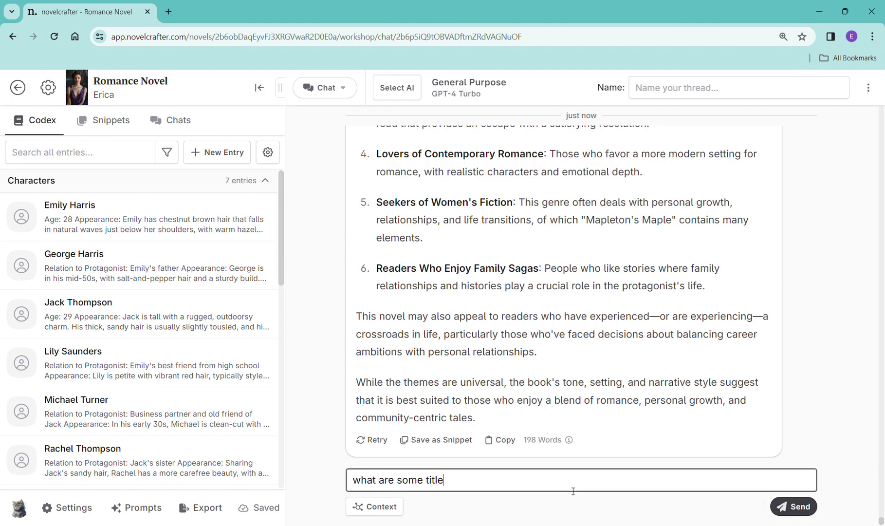
pyautogui.write('s?')
pyautogui.press('BackSpace')
pyautogui.write('for this novel?')
pyautogui.click(783, 507)
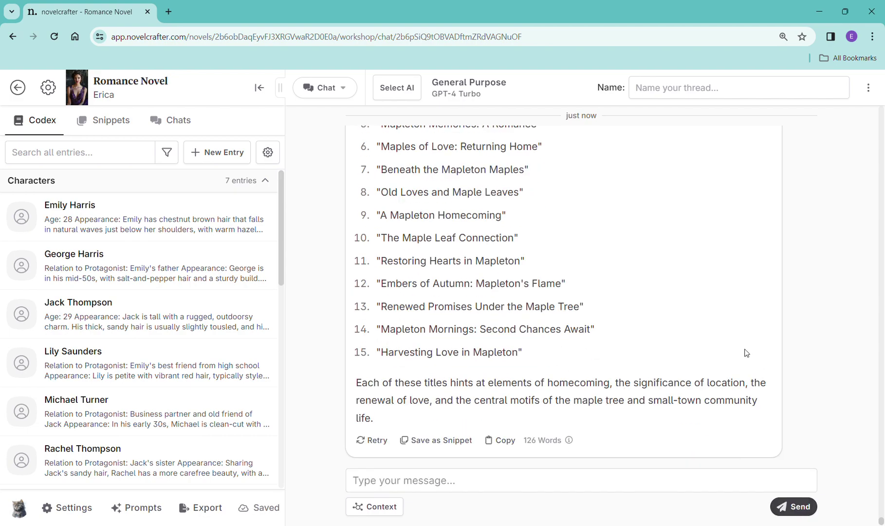
pyautogui.click(531, 479)
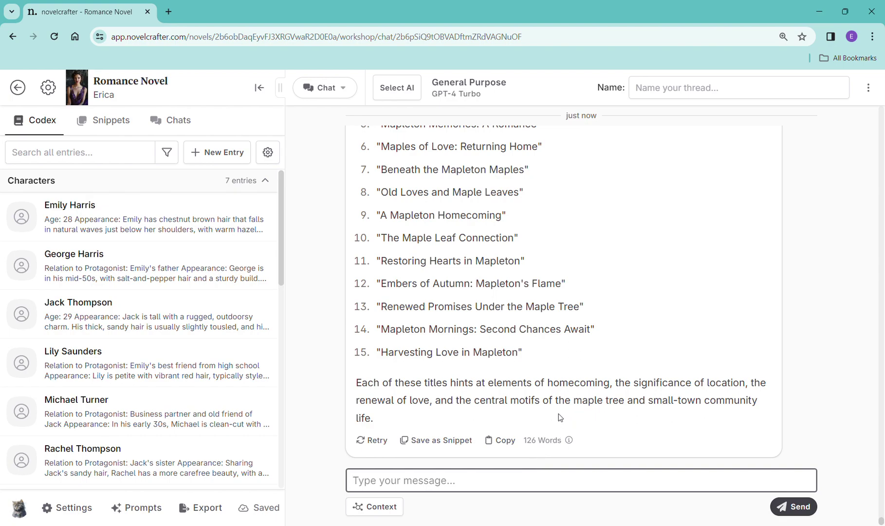
# - Send 'what could happen in a sequel with the same couple?' for an eight-part sequel outline
pyautogui.write('what coul')
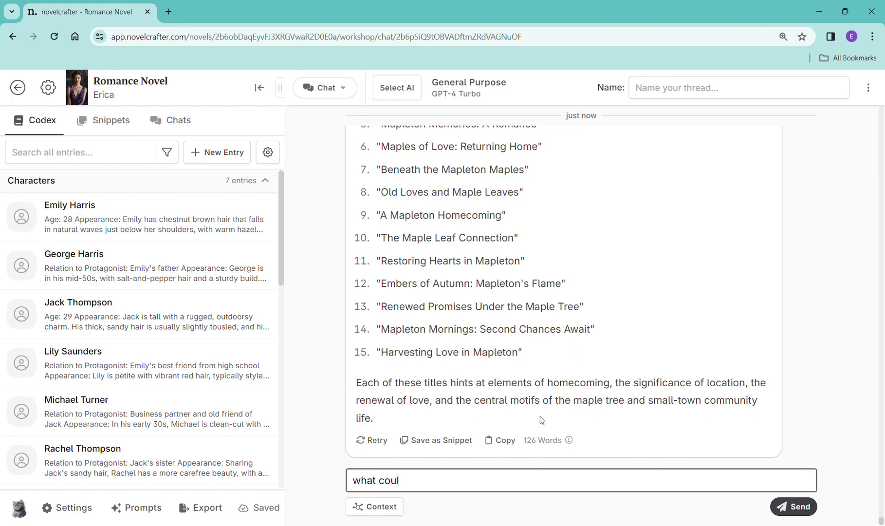
pyautogui.write('d happen in a se')
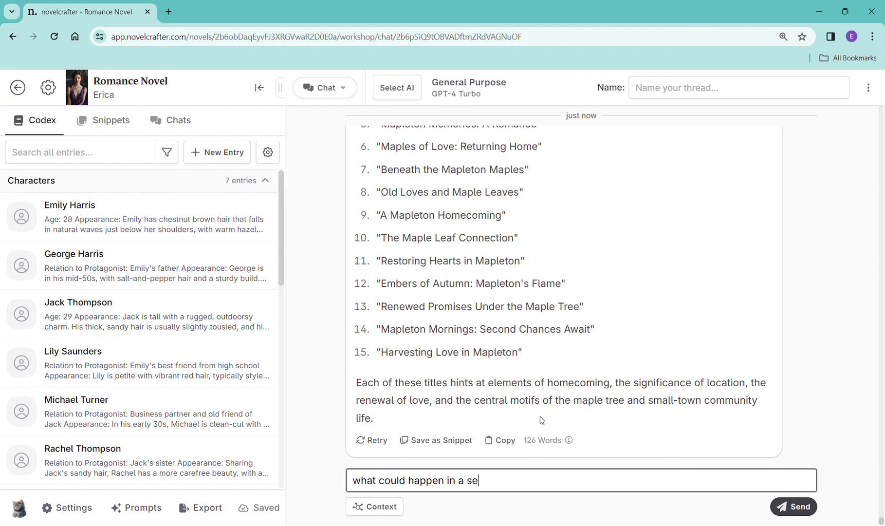
pyautogui.write('quel w')
pyautogui.press('BackSpace')
pyautogui.write('with the same')
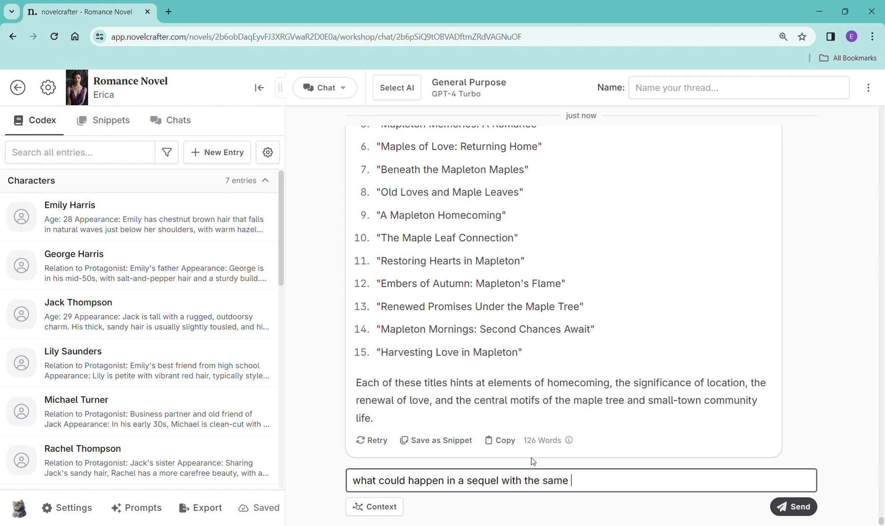
pyautogui.write(' couple?')
pyautogui.click(811, 507)
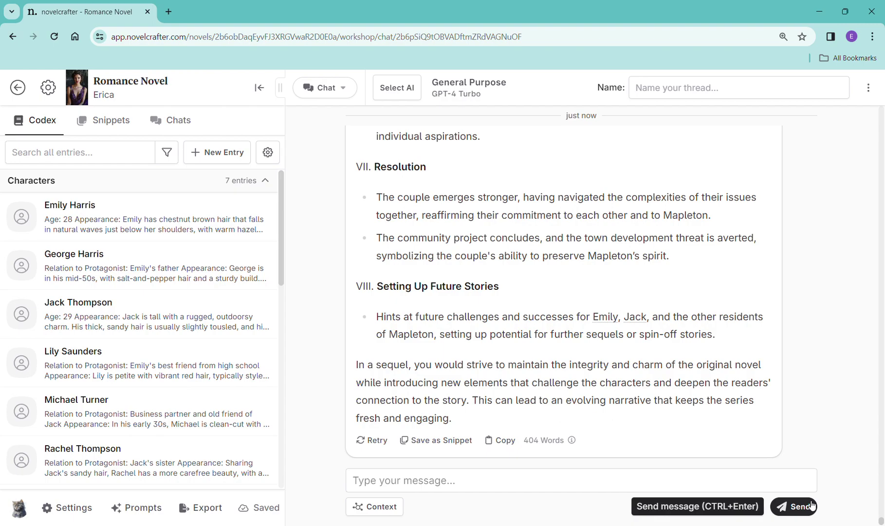
pyautogui.scroll(3, 831, 399)
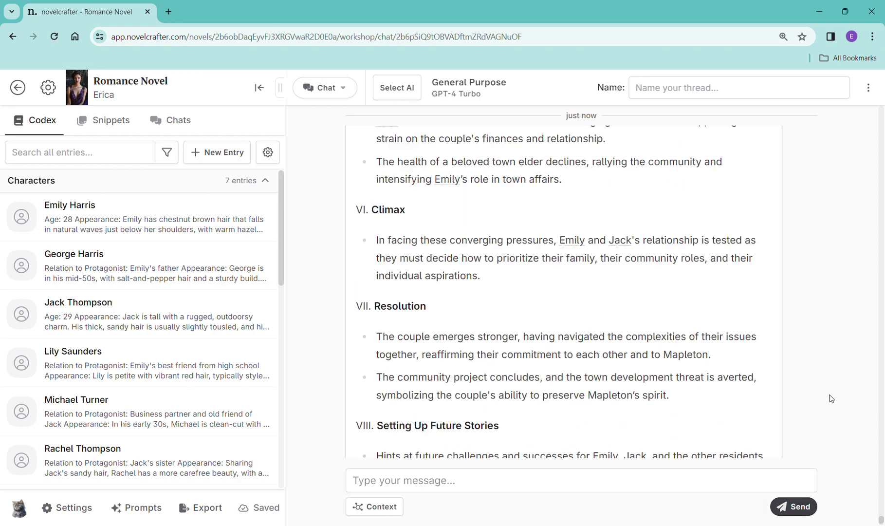
pyautogui.scroll(10, 831, 399)
pyautogui.scroll(-8, 831, 398)
pyautogui.scroll(-3, 831, 399)
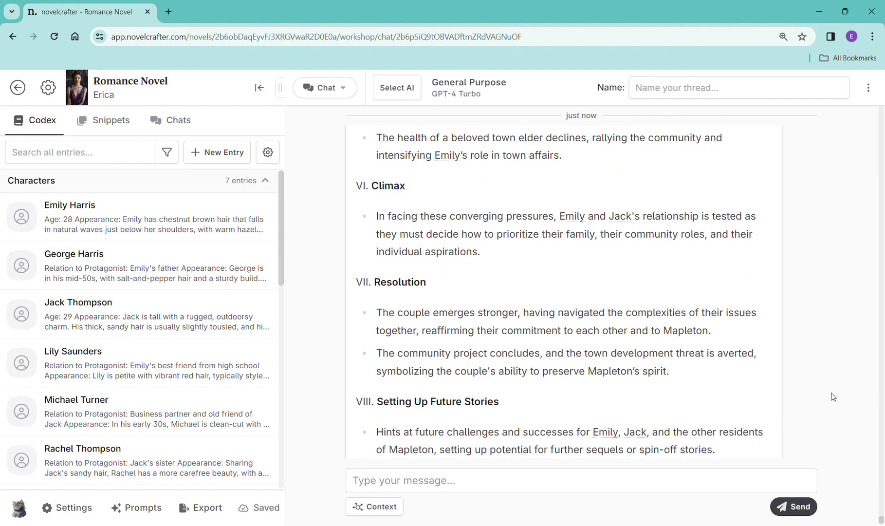